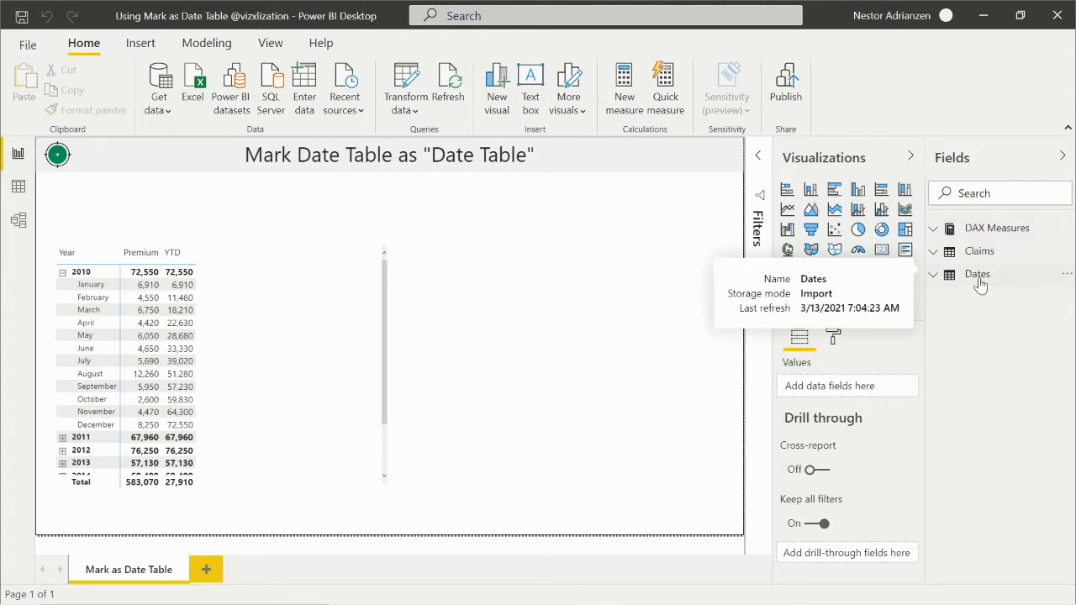
Step: Inspect the Dates–Claims relationship in the model diagram, leaving it unchanged
click(19, 220)
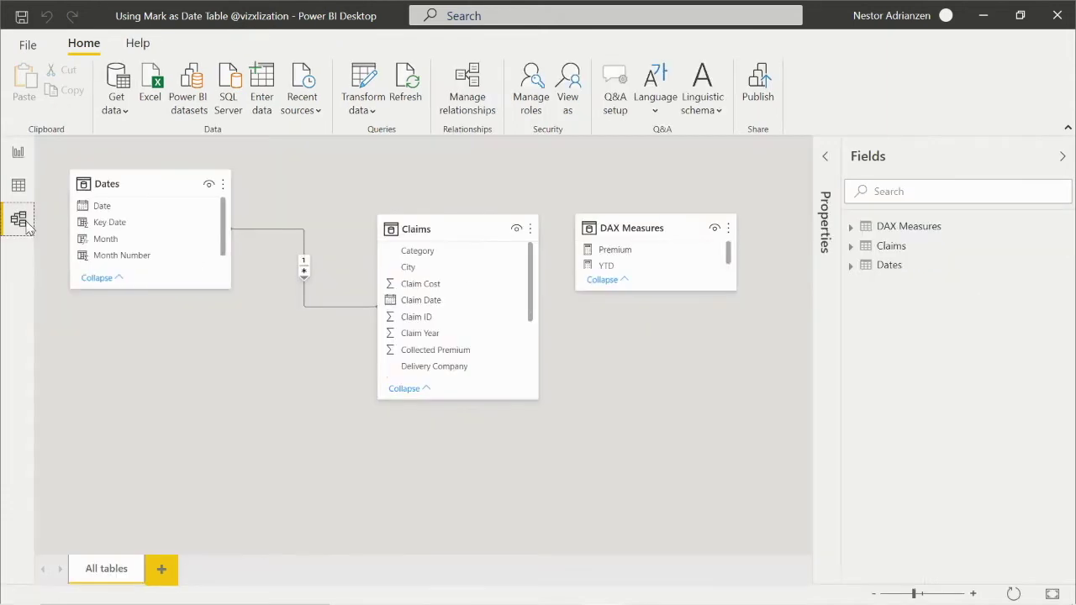
double_click(290, 228)
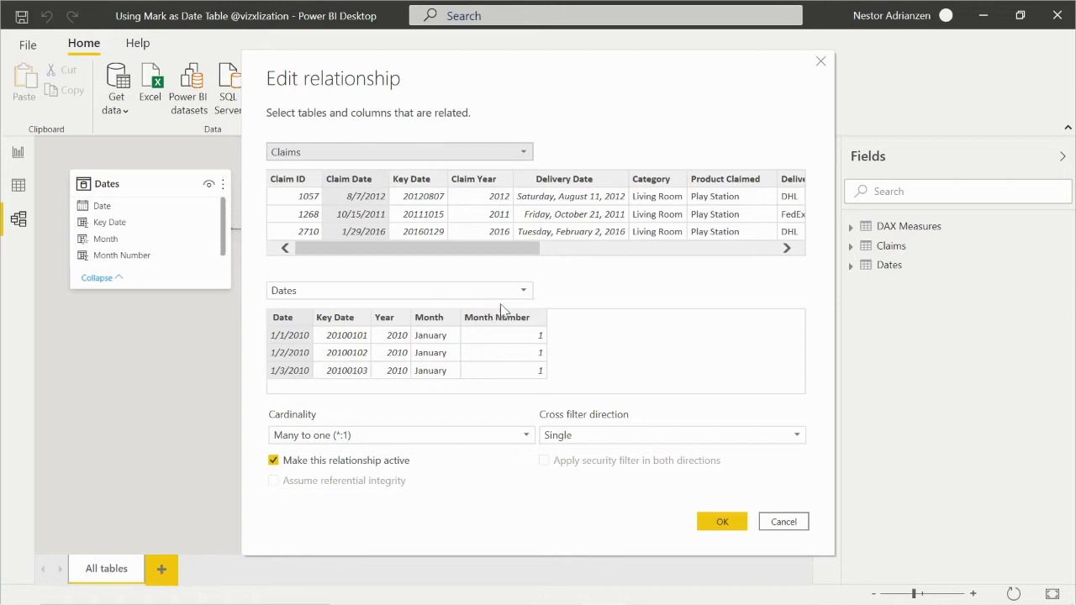
click(783, 522)
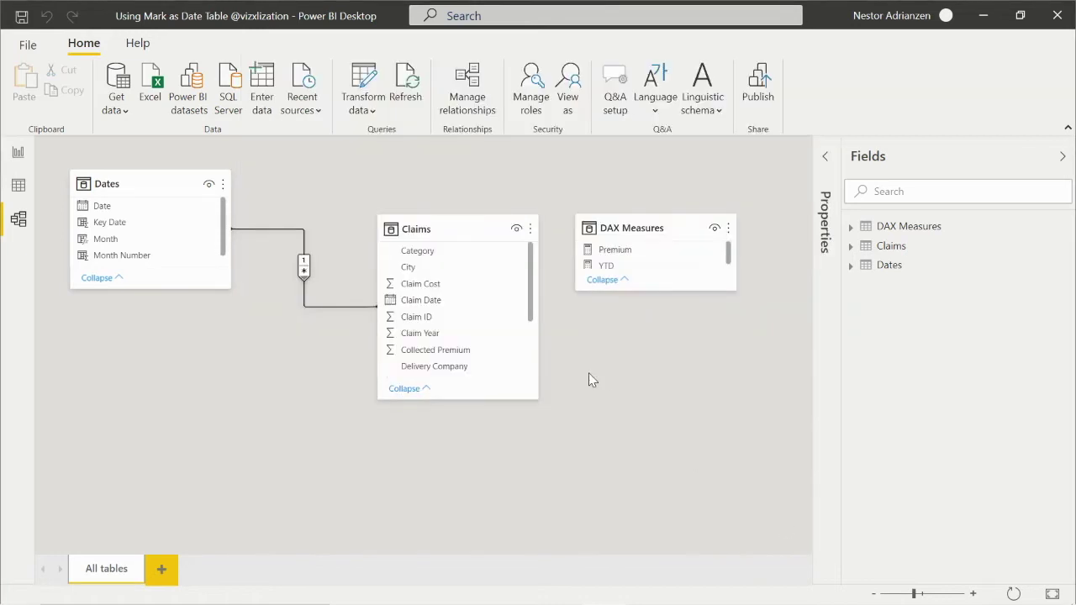
click(21, 158)
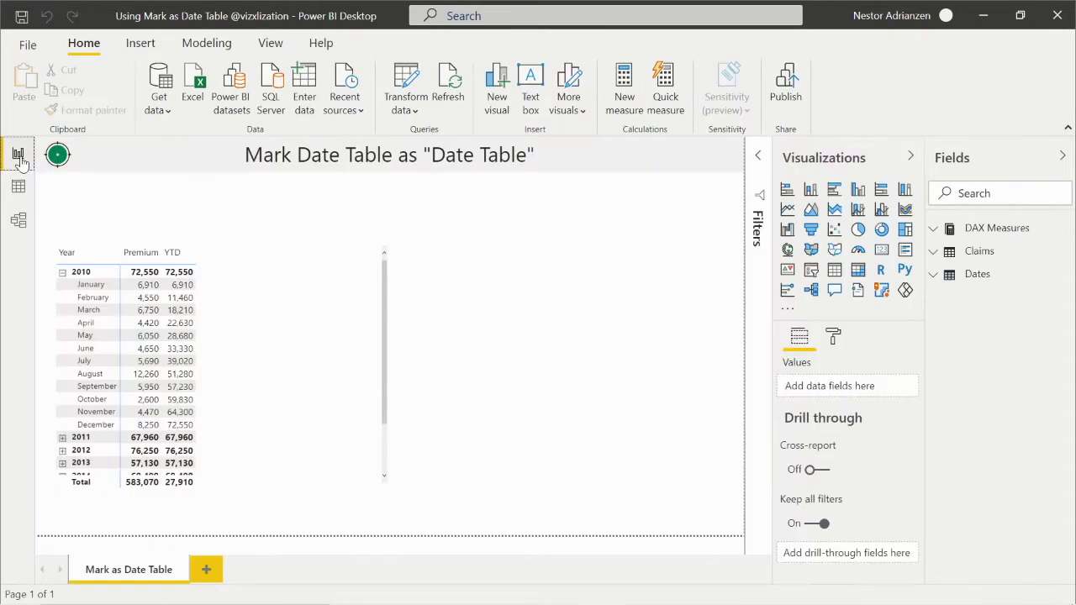
Step: With the matrix selected, view the Premium and YTD formulas; YTD uses DATESYTD over Dates[Date]
click(353, 343)
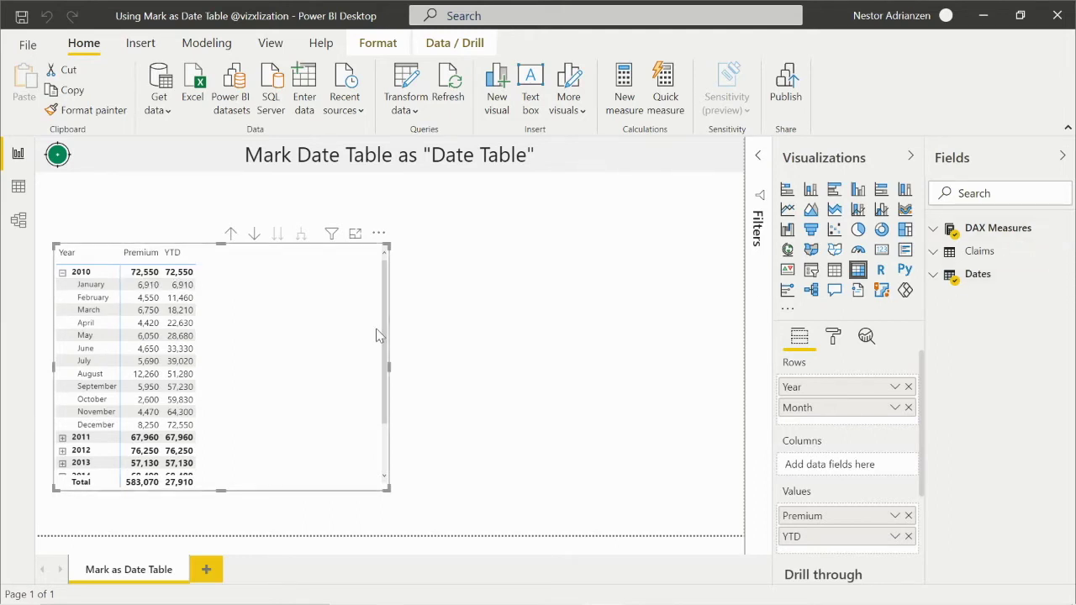
click(1001, 231)
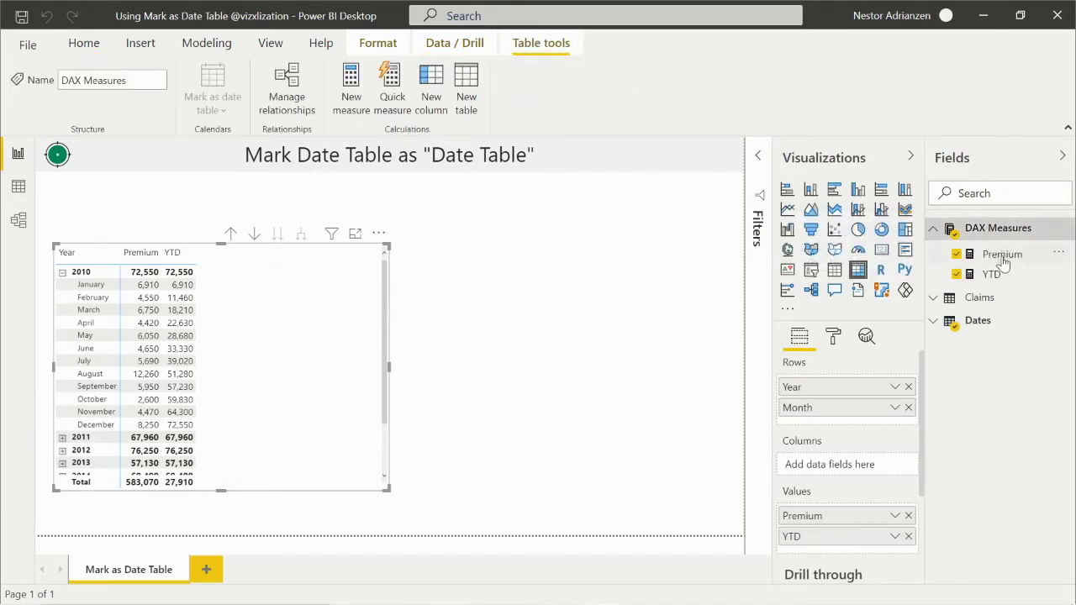
click(1002, 255)
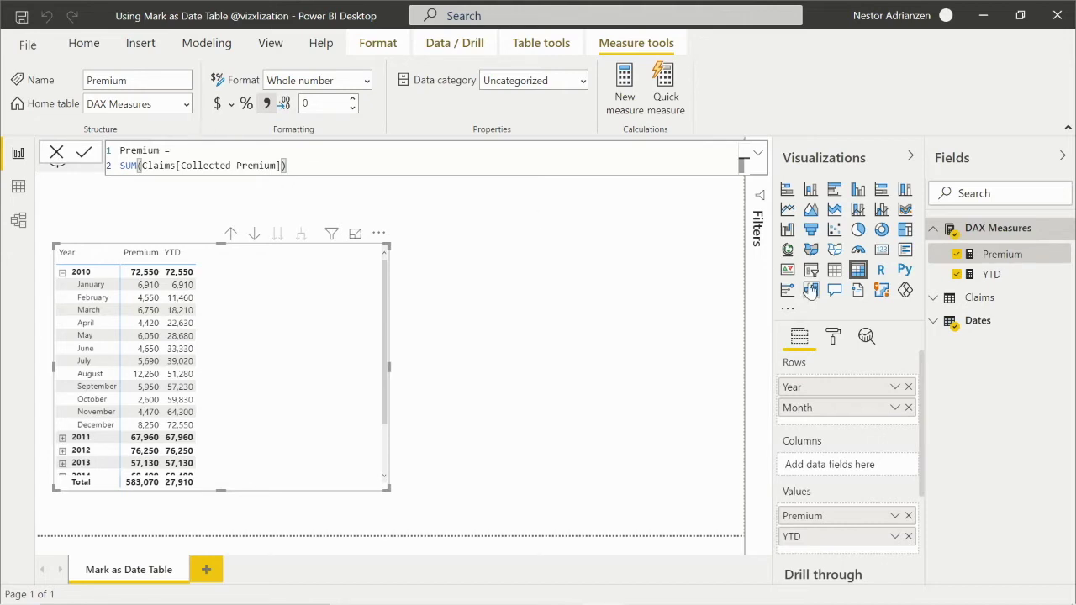
click(993, 276)
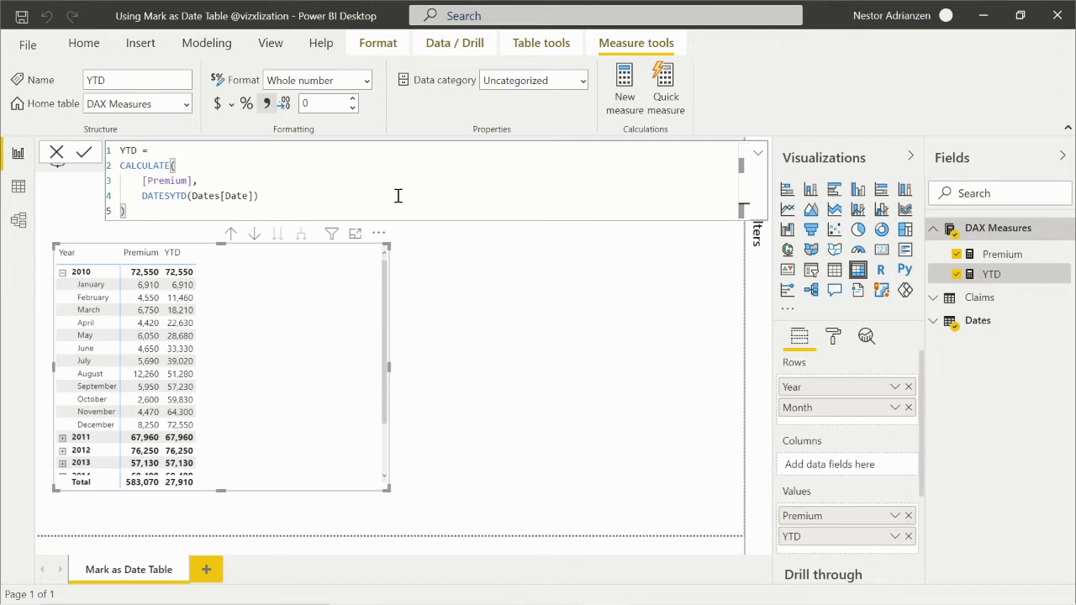
click(757, 156)
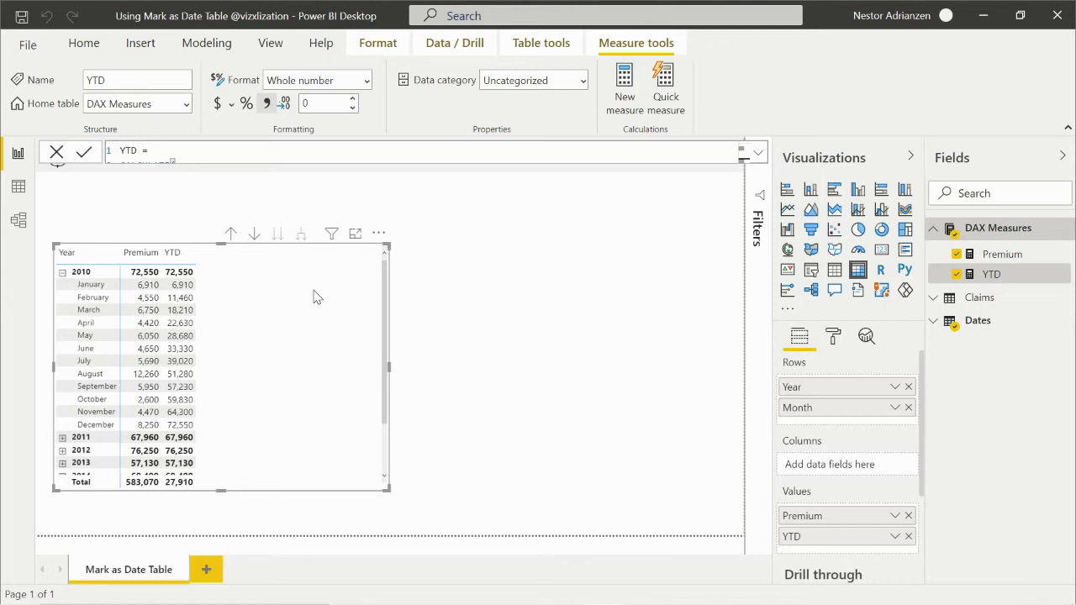
click(19, 220)
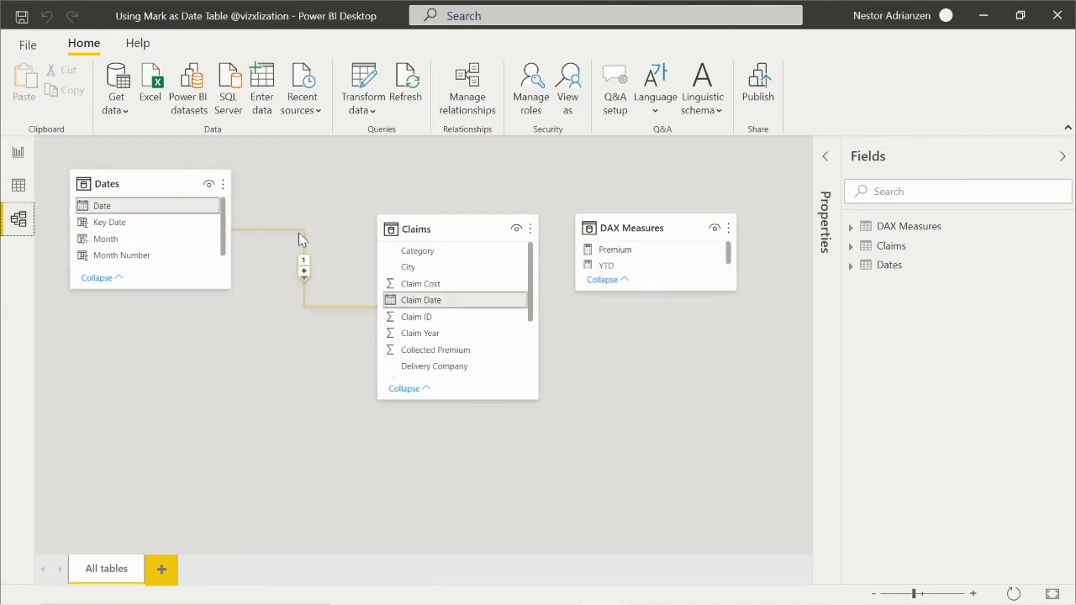
Step: Rejoin the Dates–Claims relationship on the Key Date column in both tables
double_click(300, 233)
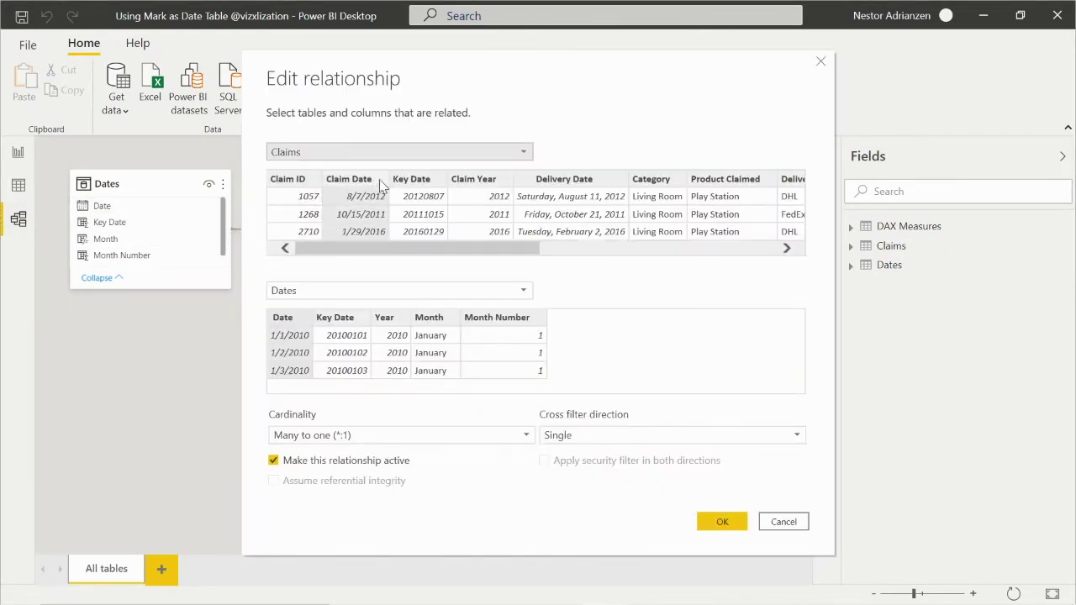
click(429, 177)
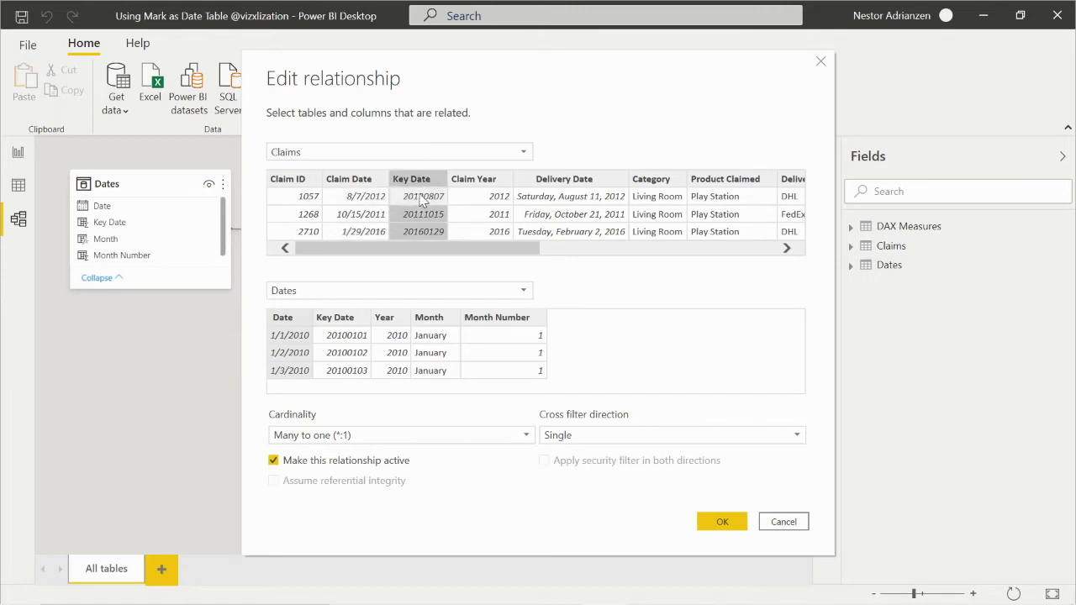
click(347, 320)
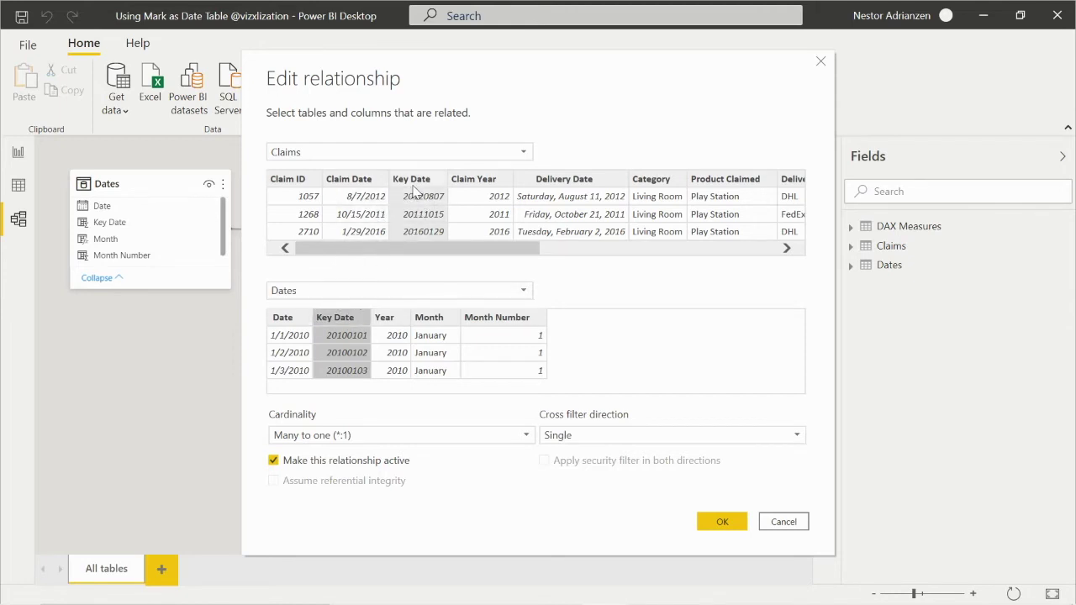
click(723, 522)
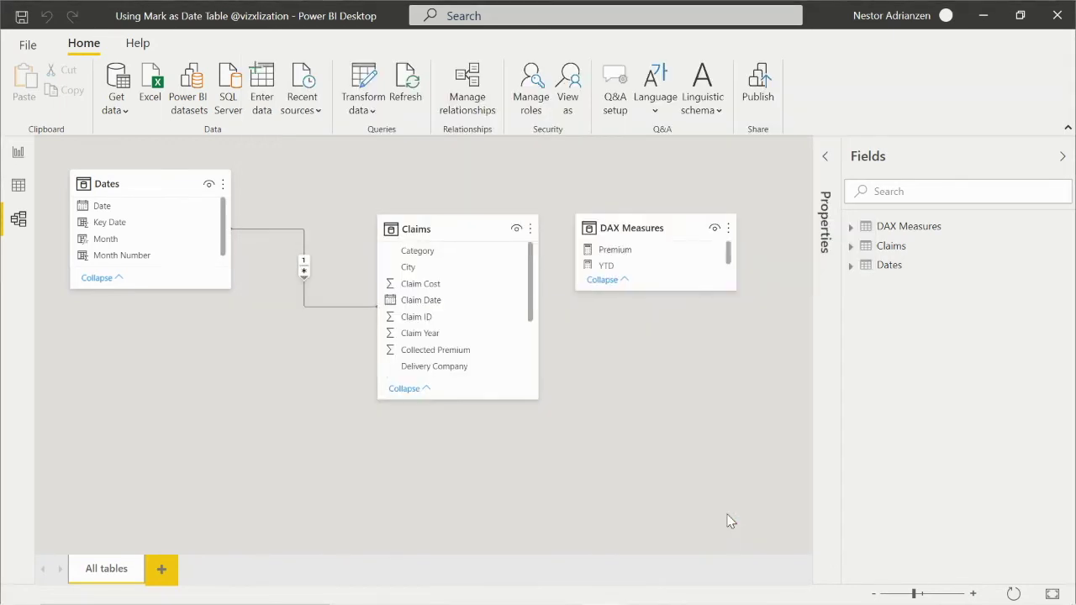
click(19, 153)
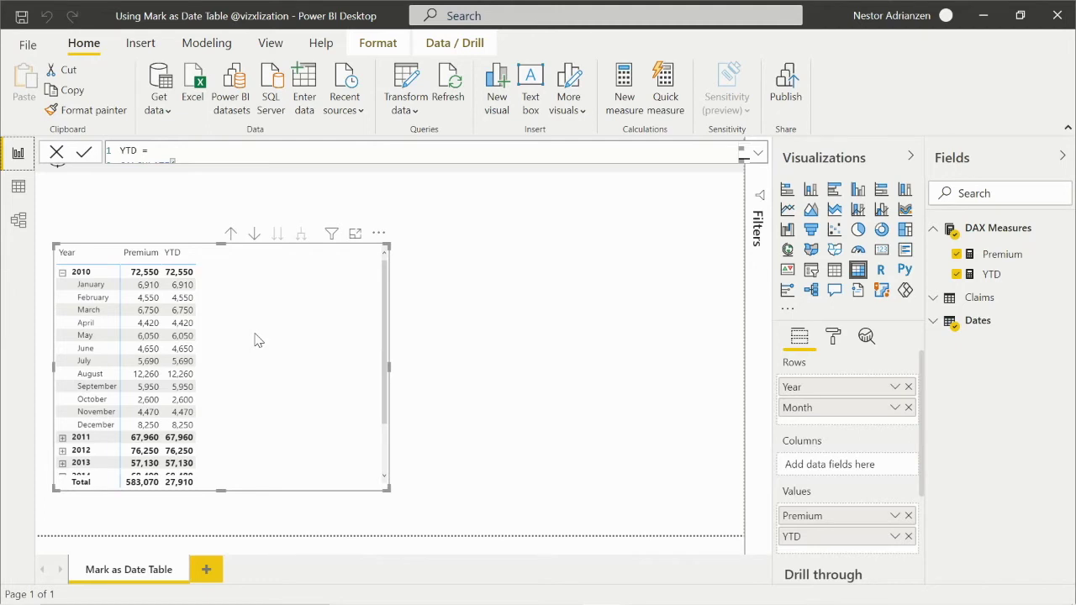
Step: Add REMOVEFILTERS(Dates) as a CALCULATE filter after DATESYTD(Dates[Date]) in YTD and commit
click(759, 153)
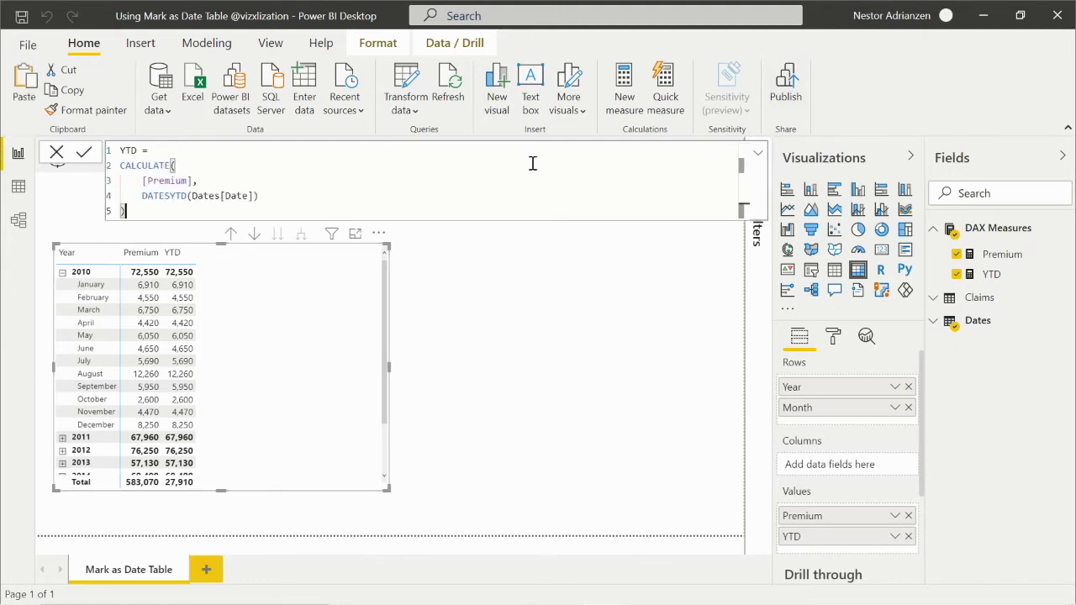
click(306, 190)
text(,)
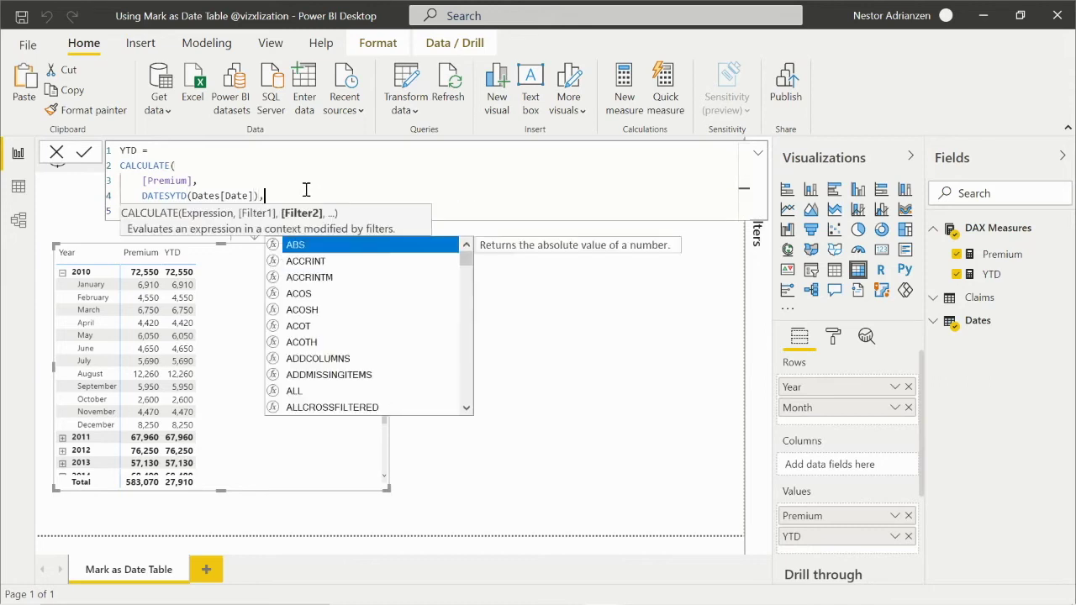
key(shift+Return)
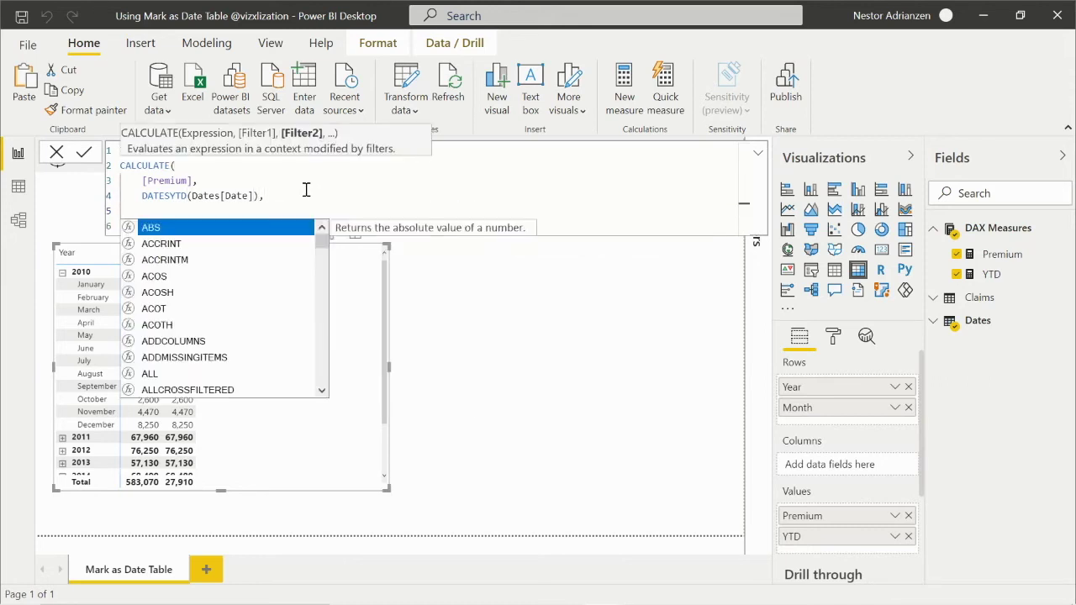
text(remove)
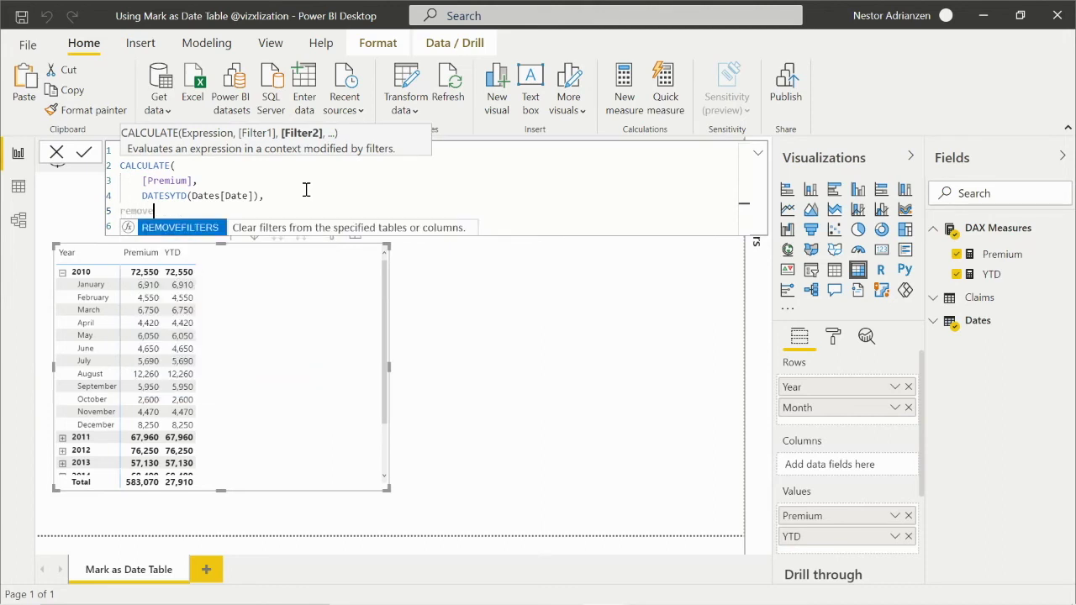
key(Tab)
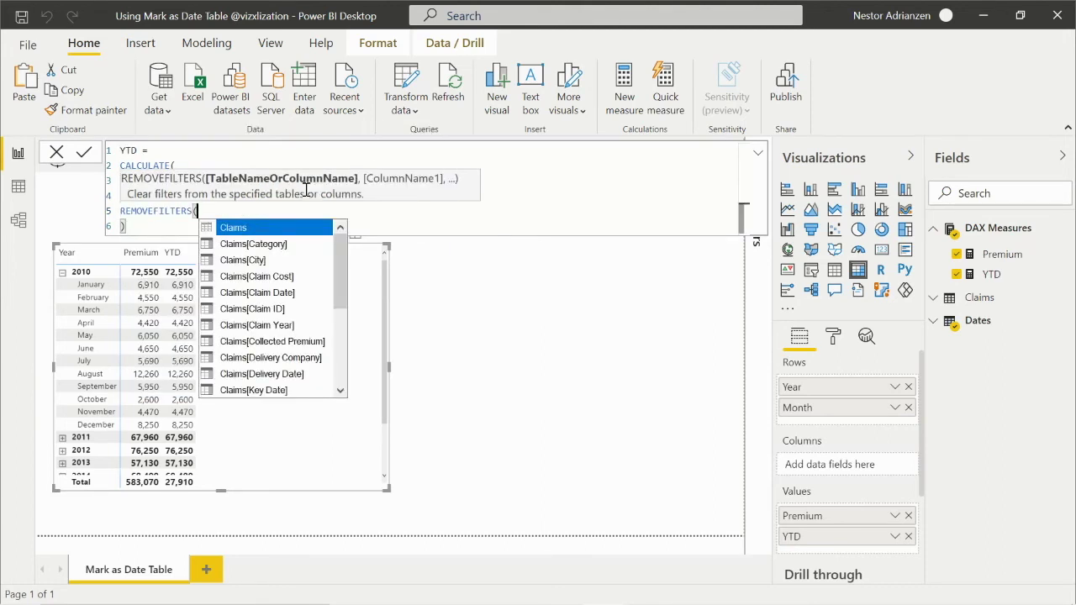
text(Dates)
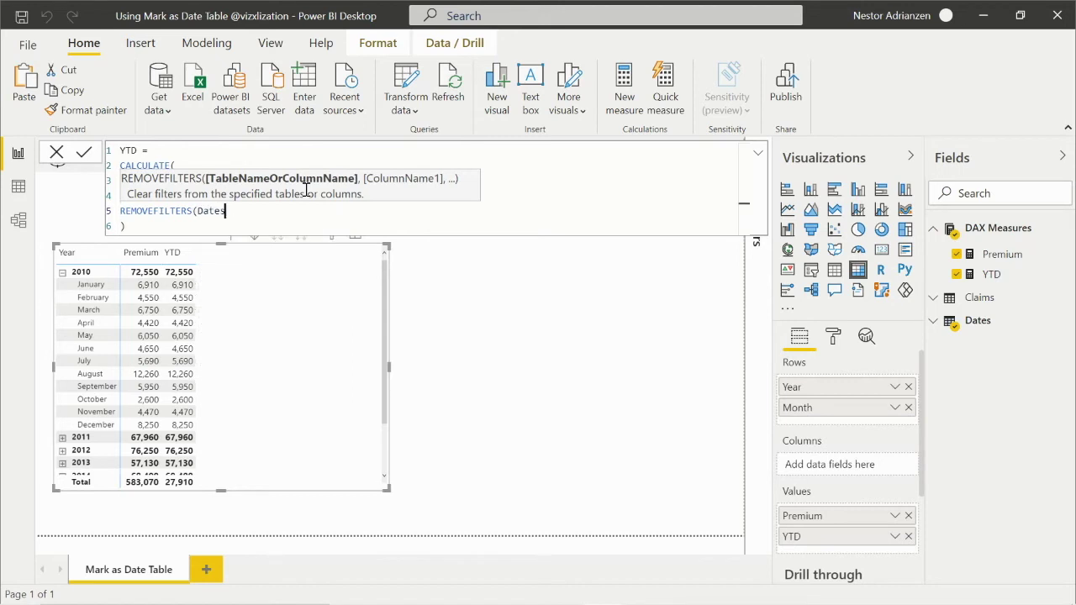
text())
click(120, 211)
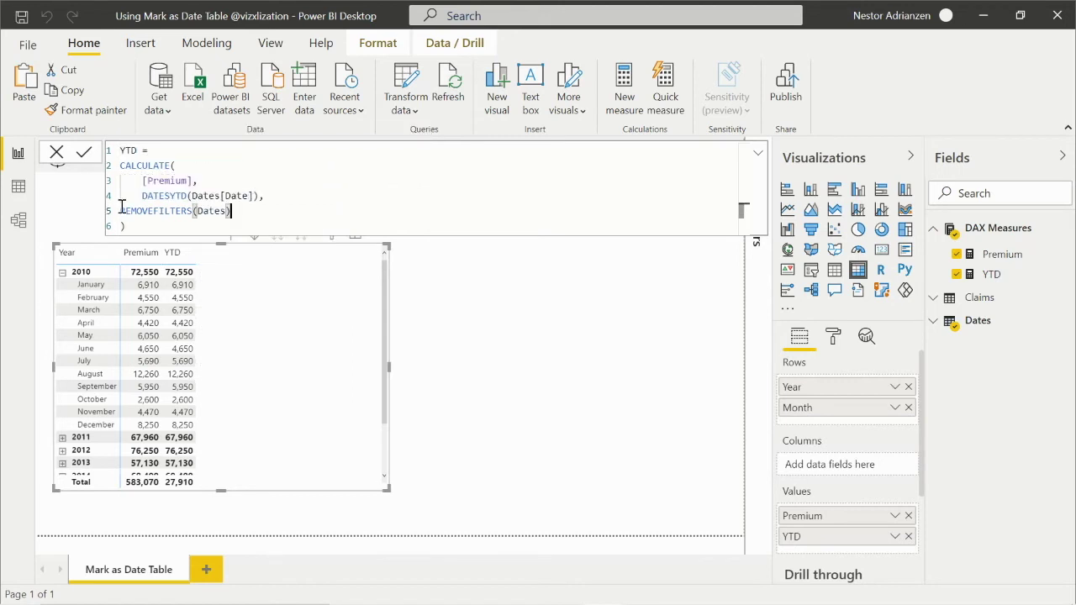
key(Tab)
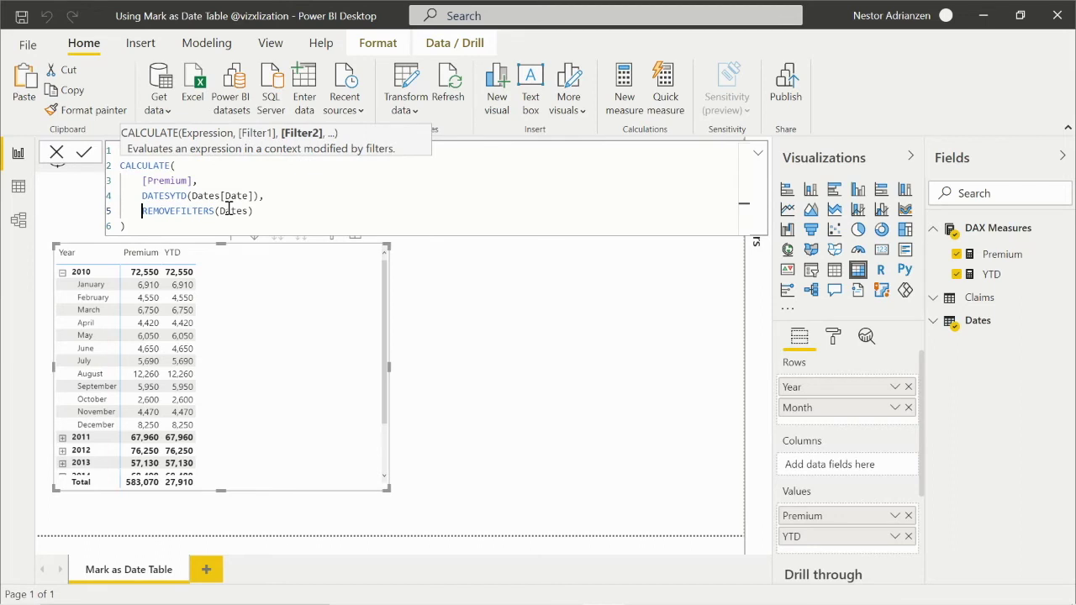
key(Return)
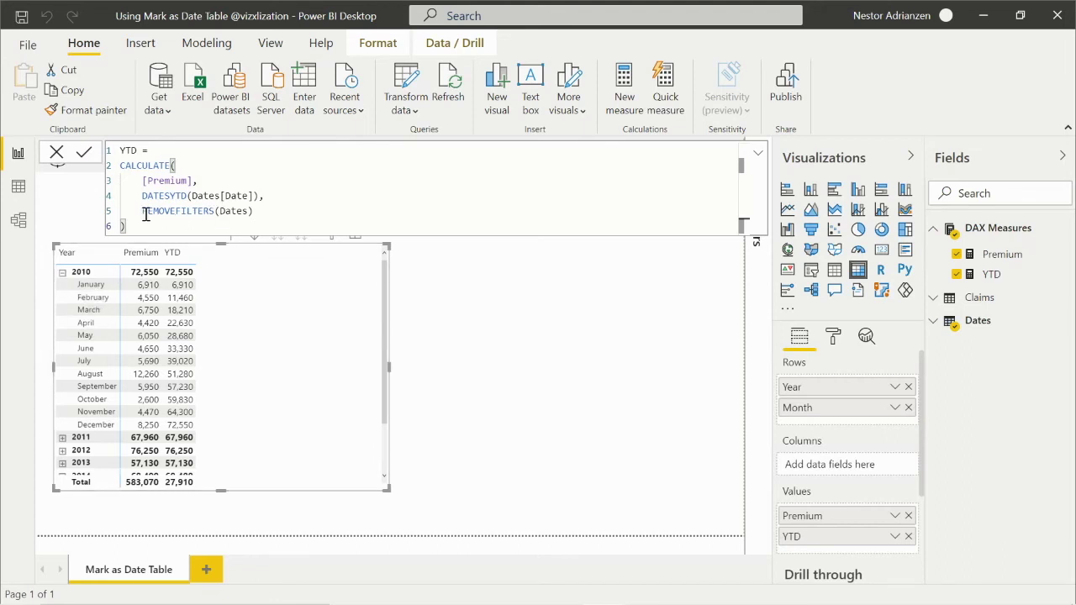
Step: Delete the REMOVEFILTERS(Dates) line from the YTD formula and commit the measure
click(261, 211)
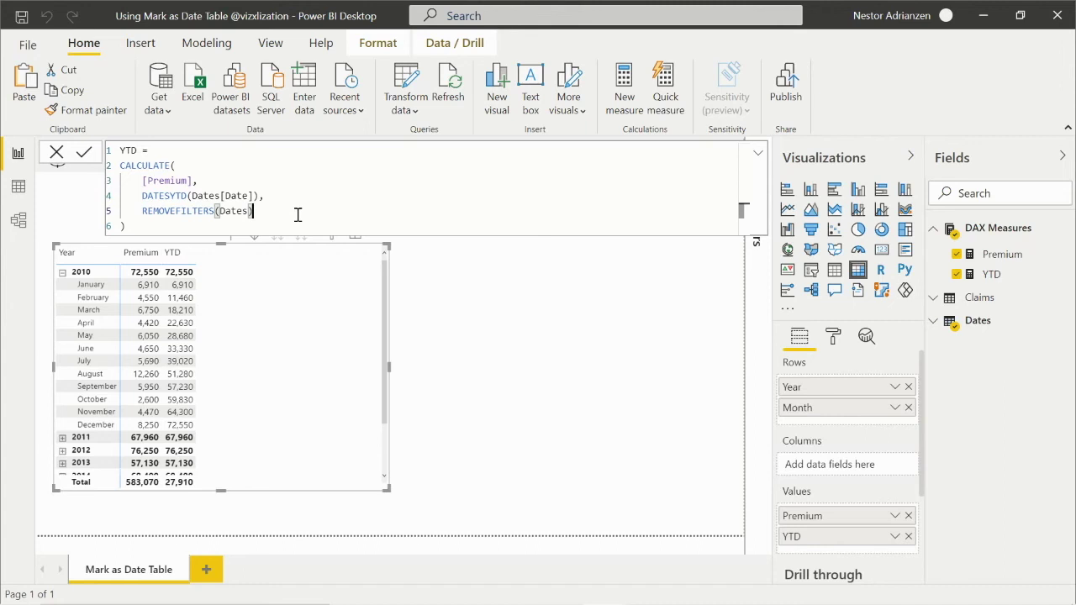
drag(255, 211, 128, 210)
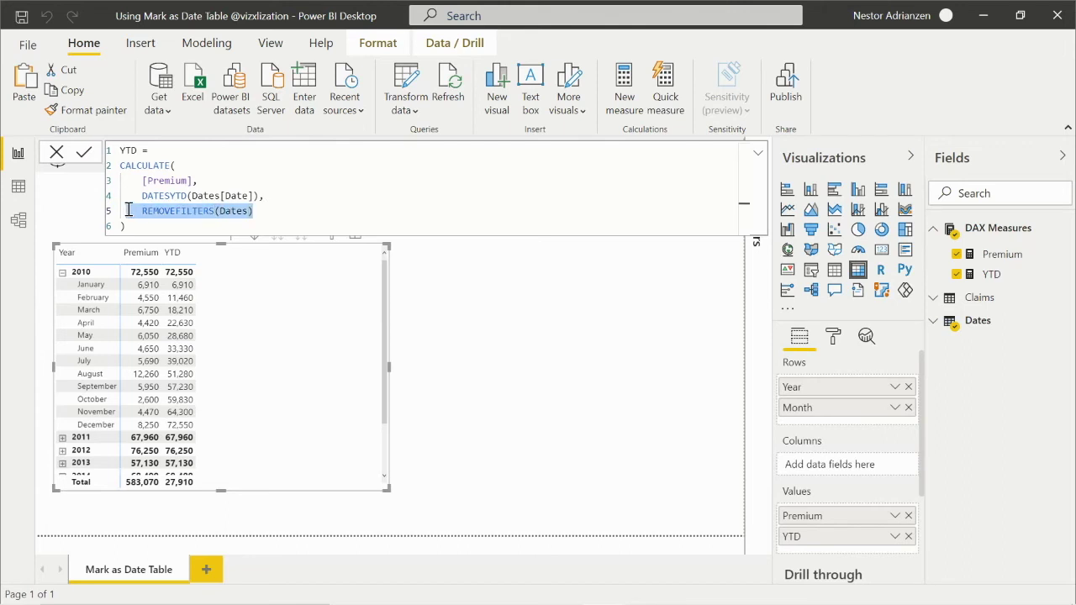
key(BackSpace)
key(BackSpace)
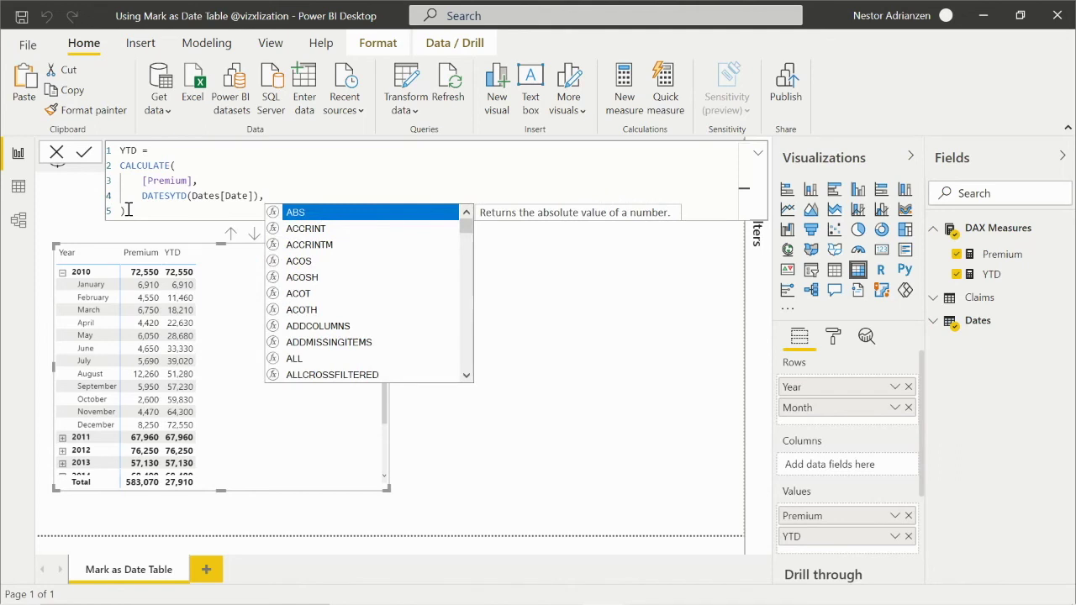
key(BackSpace)
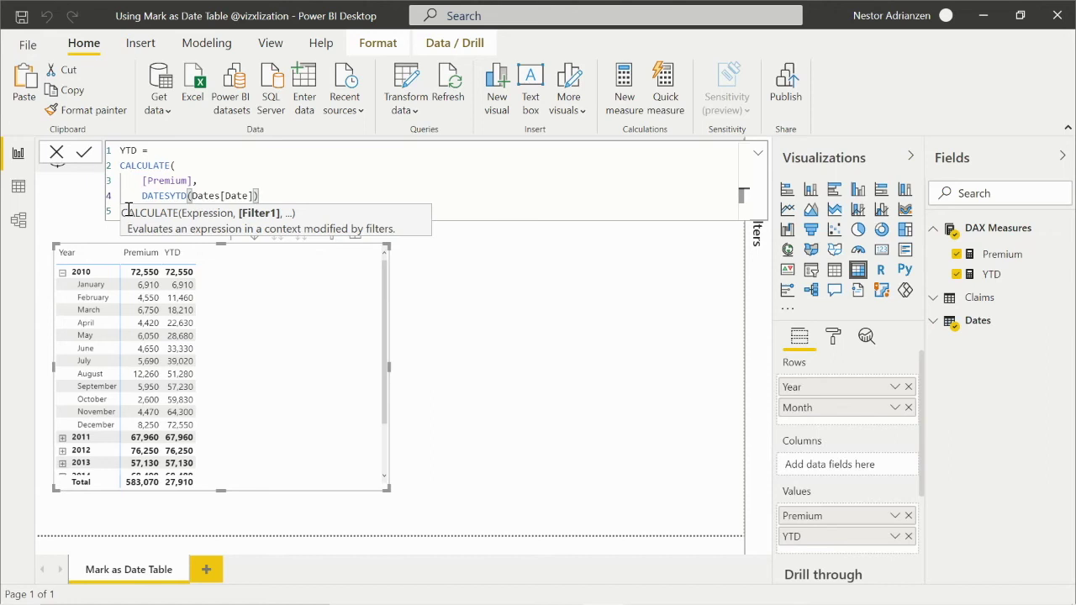
key(Return)
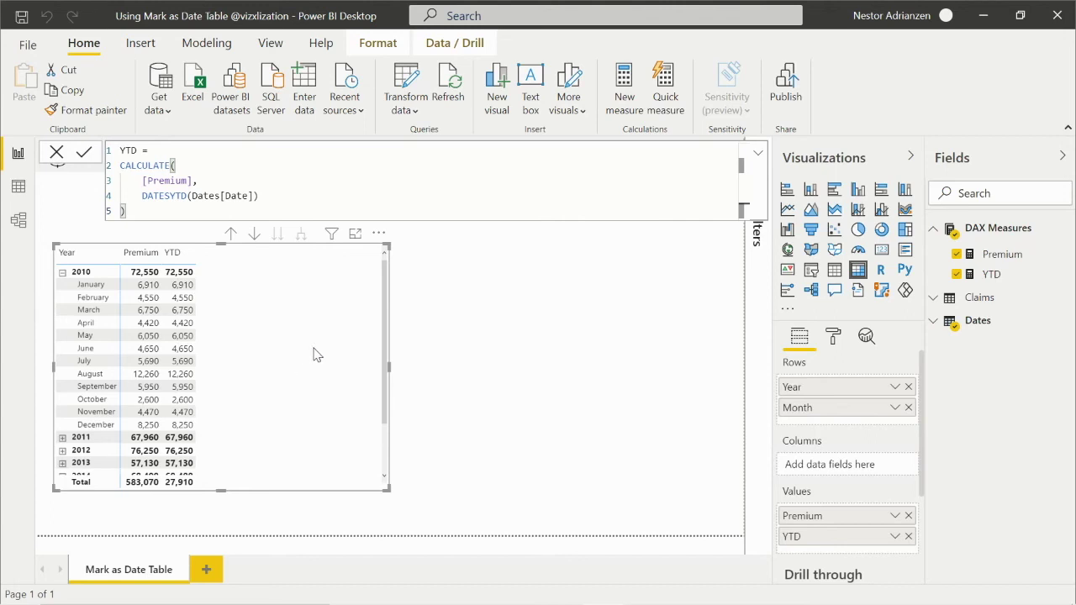
click(757, 155)
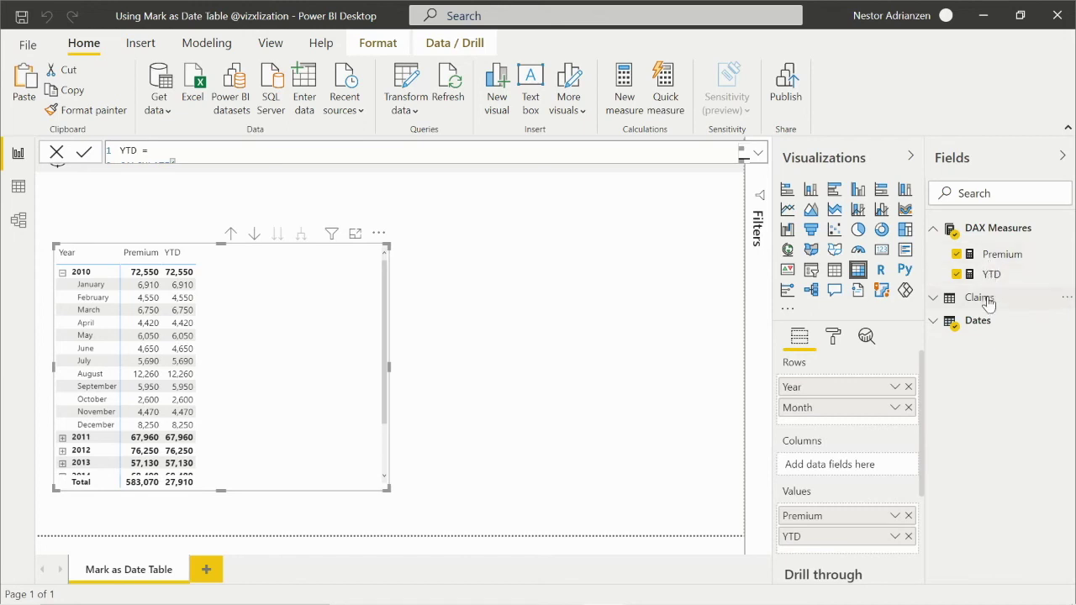
Step: Mark the Dates table as the date table using its Date column
click(989, 323)
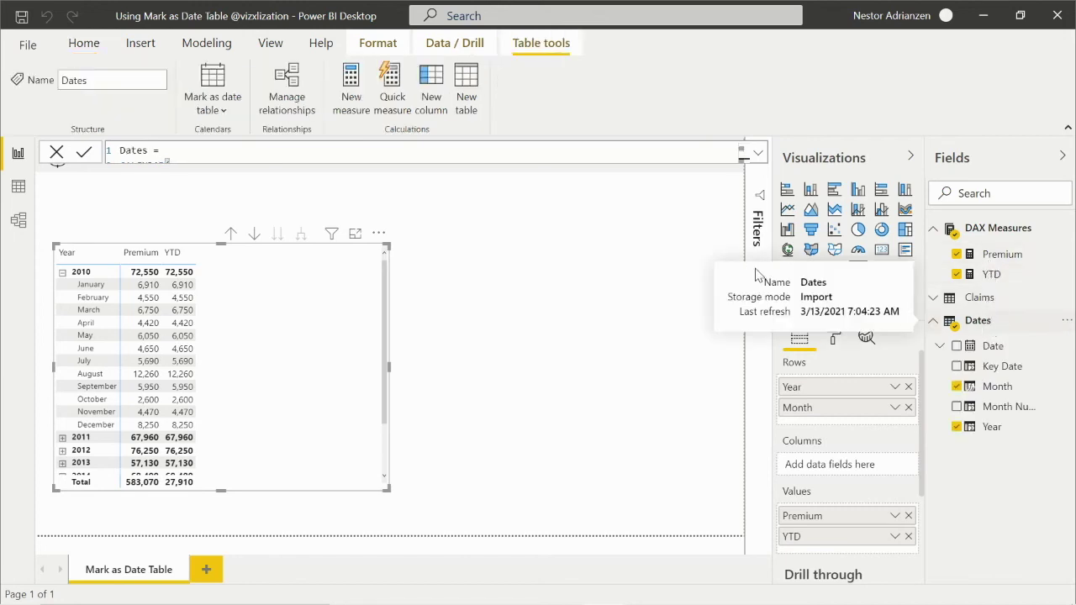
click(223, 116)
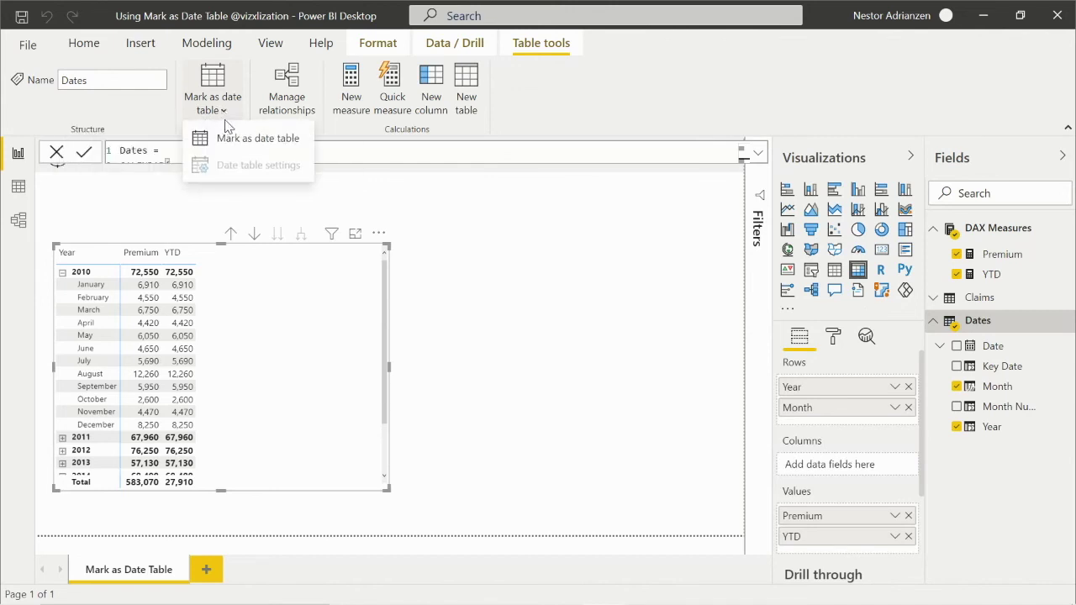
click(239, 139)
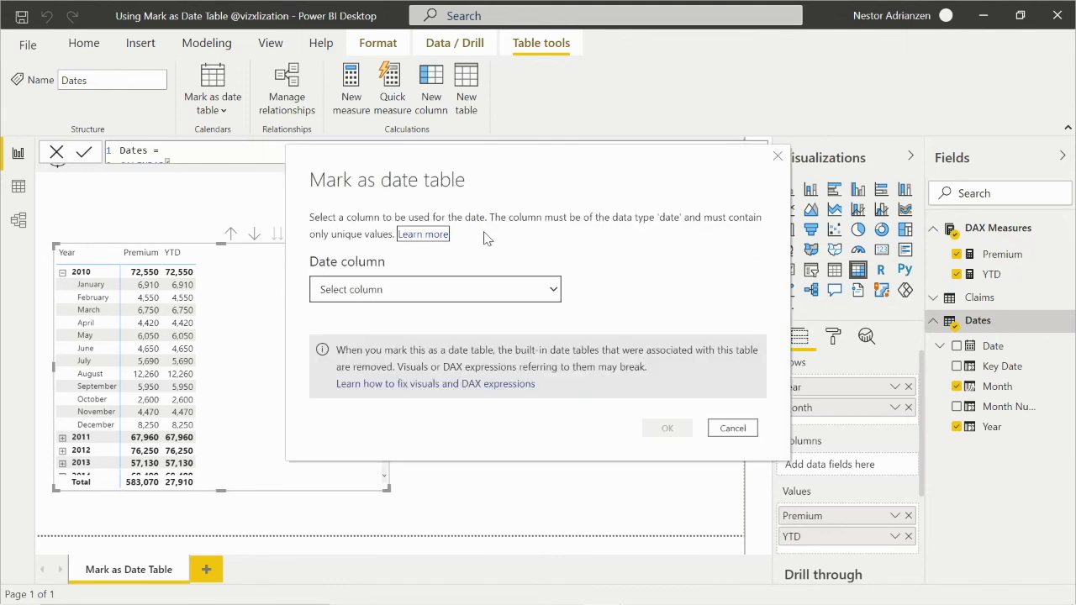
click(549, 294)
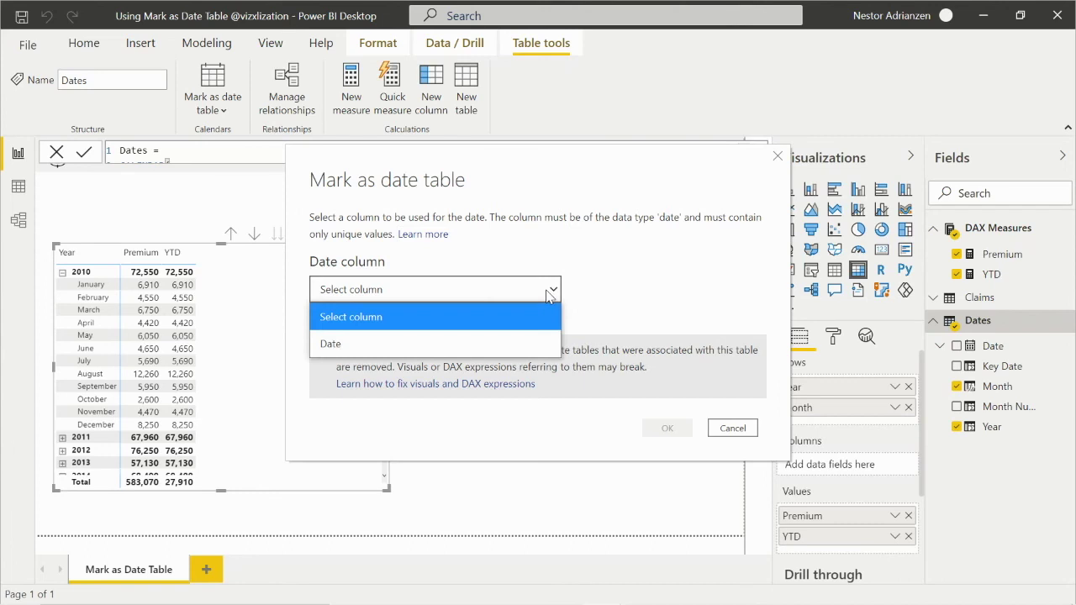
click(435, 344)
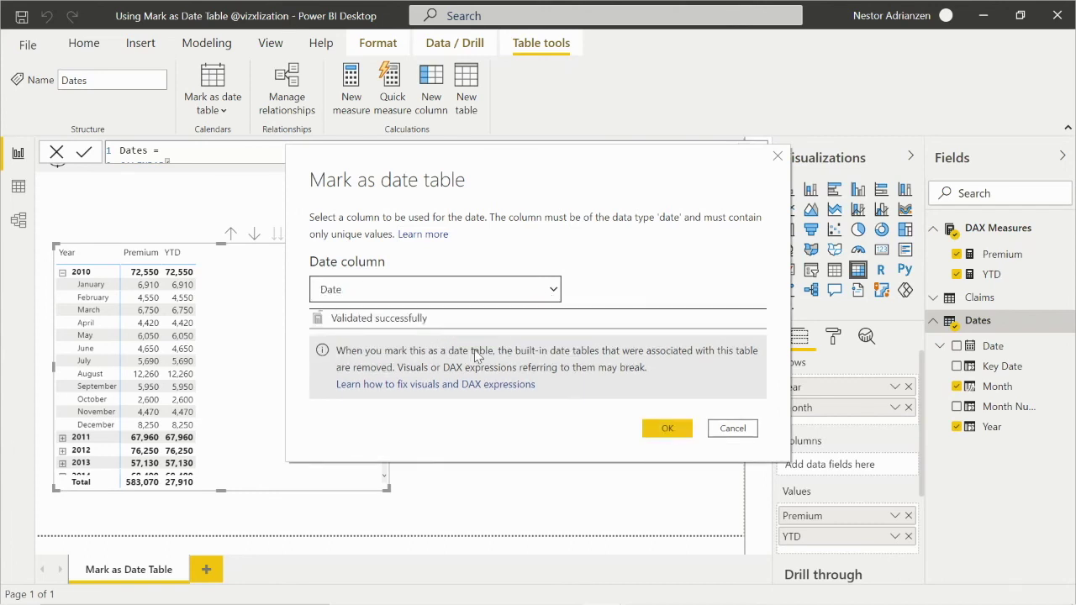
click(671, 430)
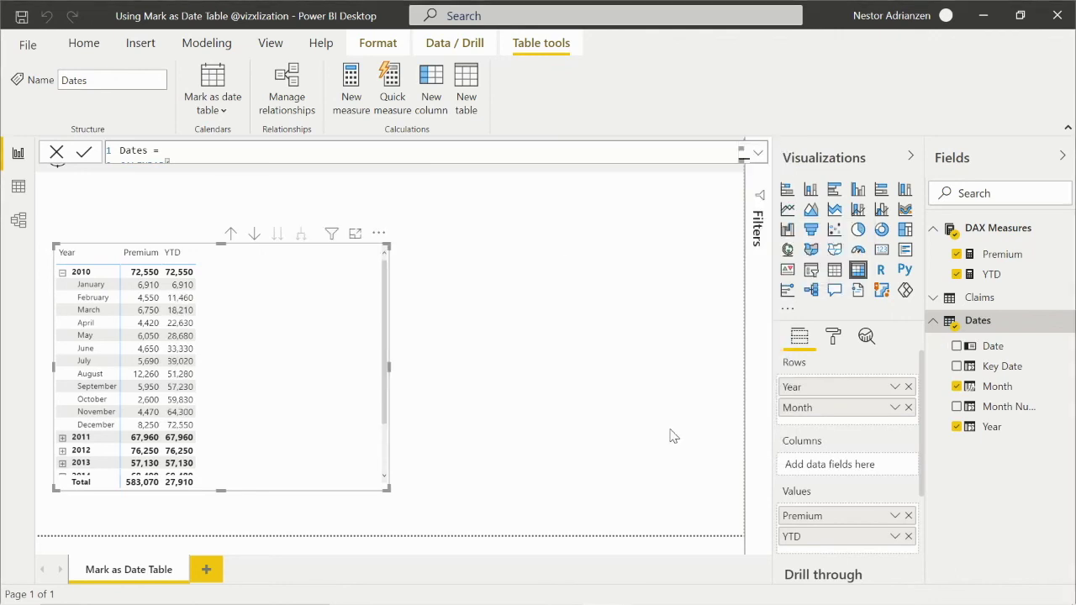